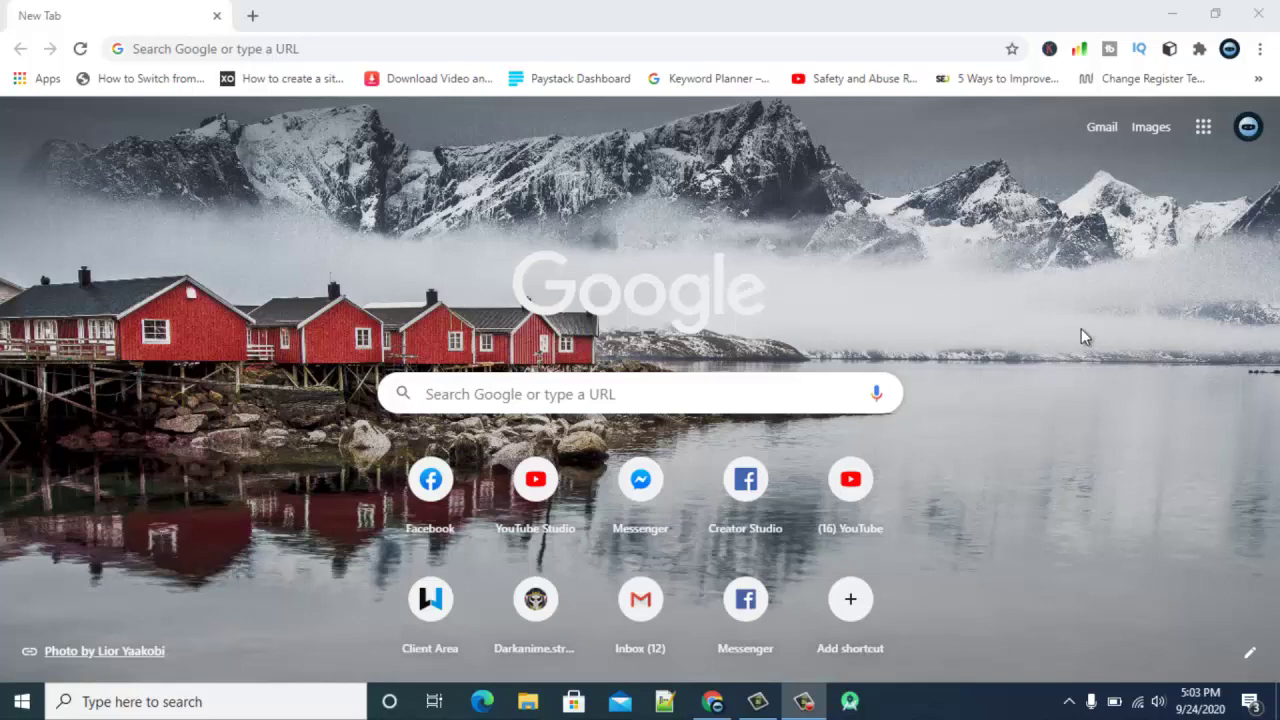
# Load facebook.com in the first browser tab
pyautogui.click(633, 47)
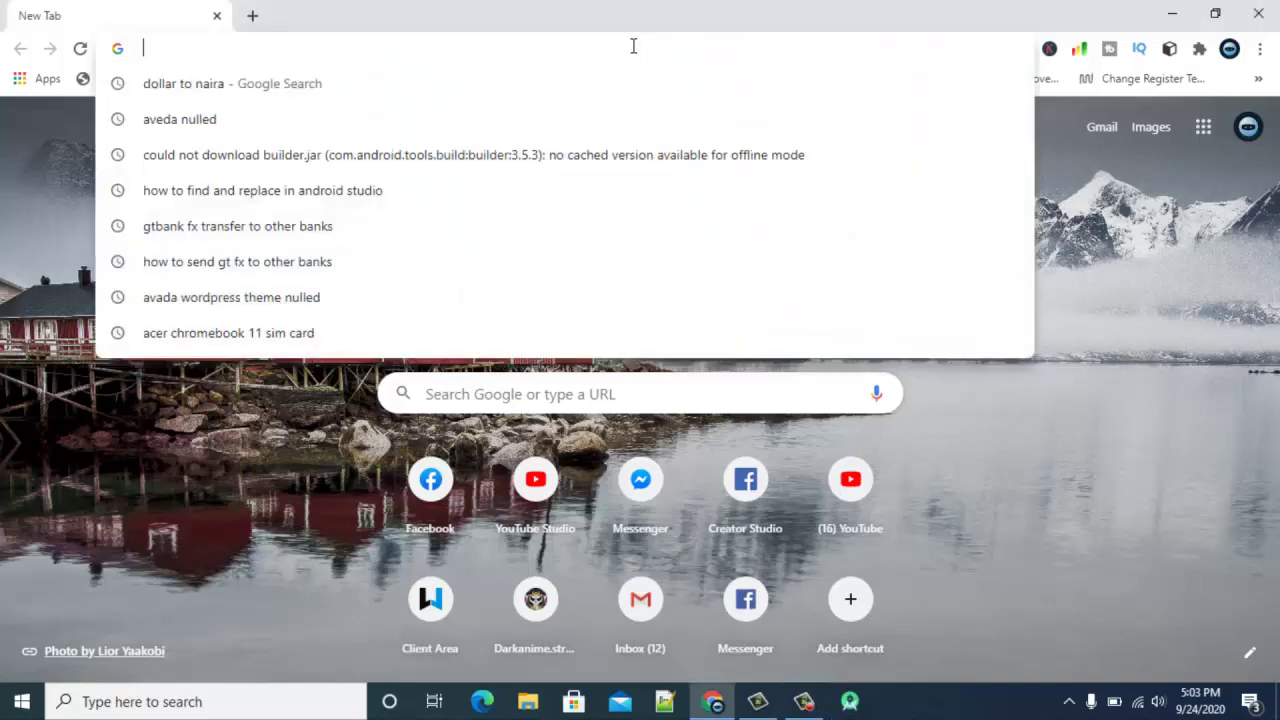
pyautogui.write('face')
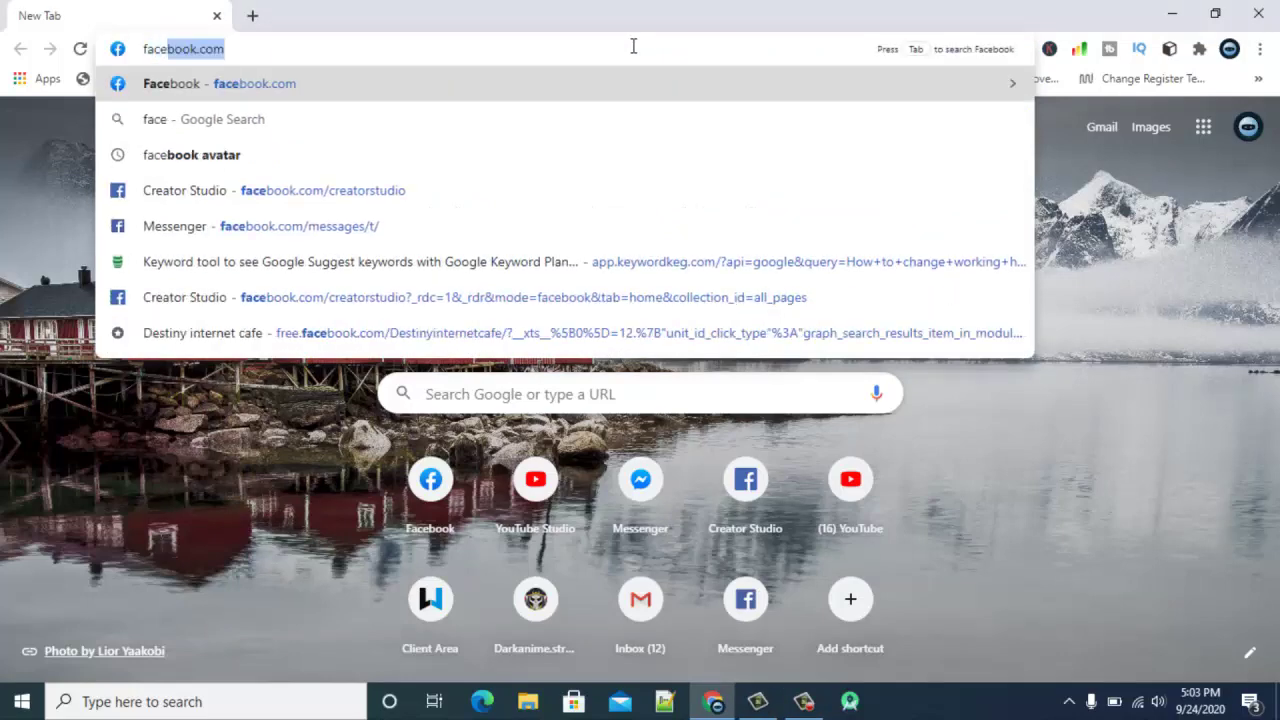
pyautogui.write('book.com')
pyautogui.press('Return')
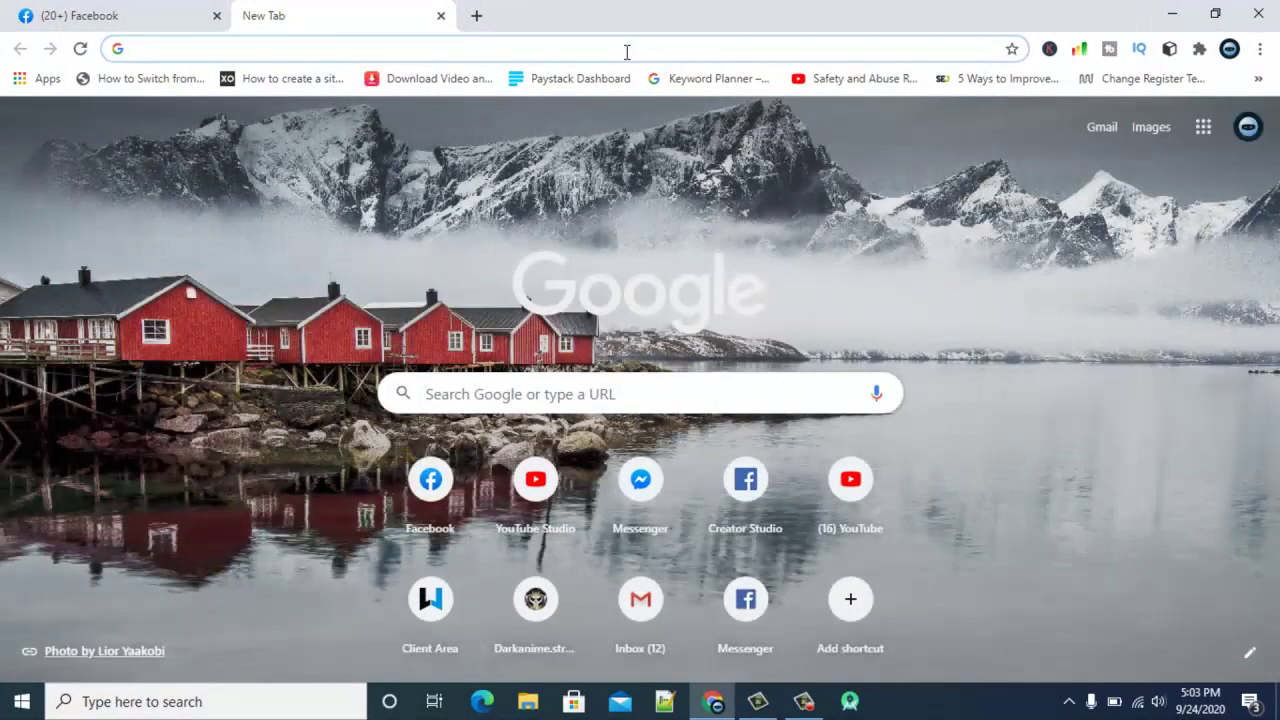
# Search Google for 'facebook old layout', discarding the facebook.com autocomplete
pyautogui.write('f')
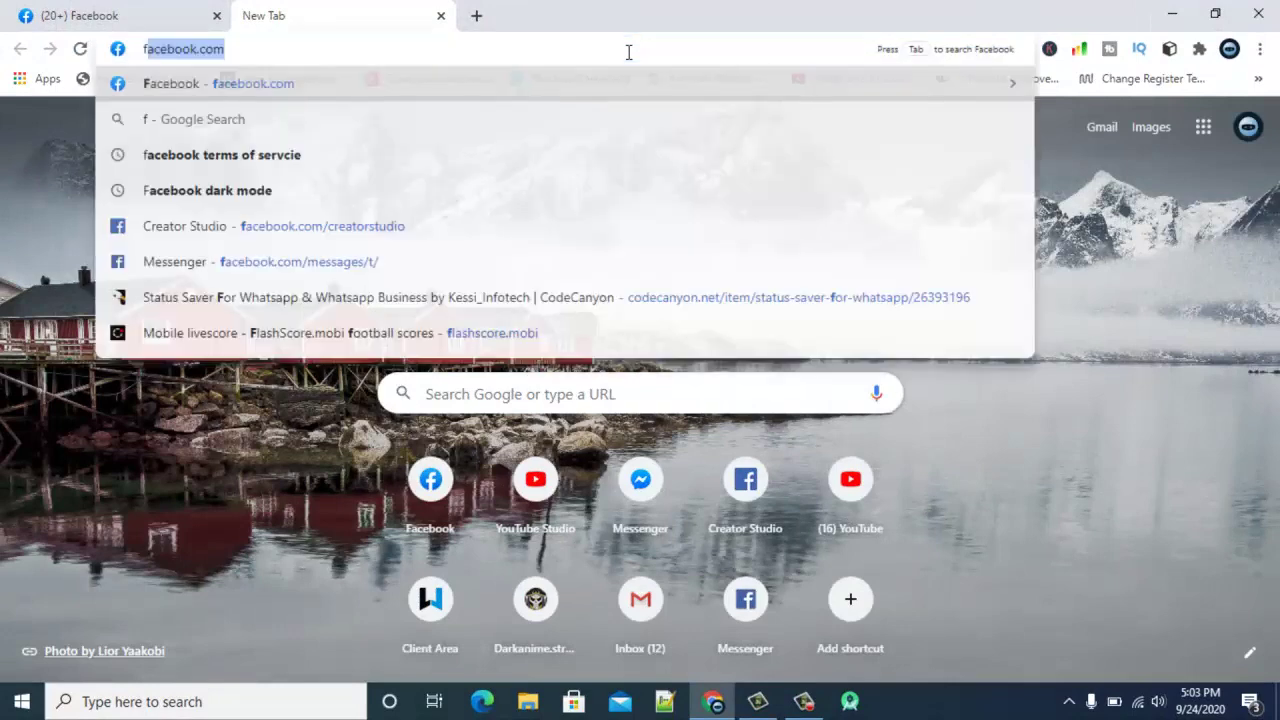
pyautogui.write('aceb')
pyautogui.press('BackSpace')
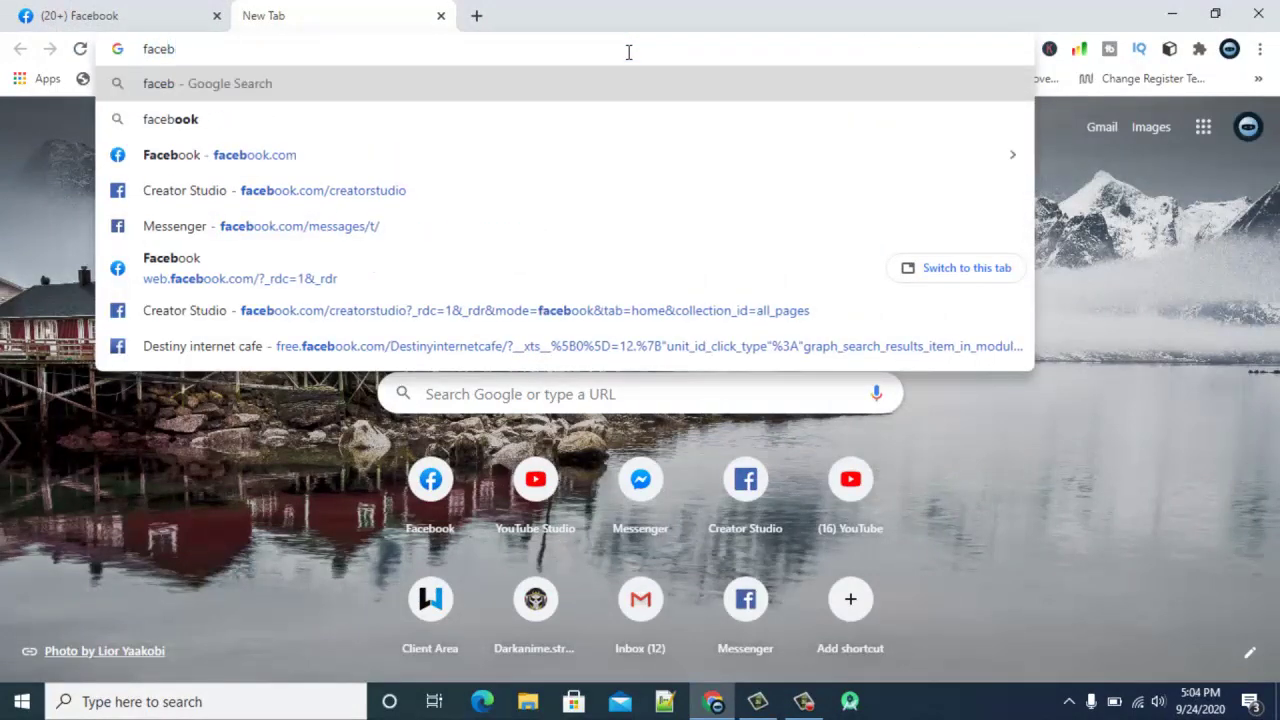
pyautogui.write('ook')
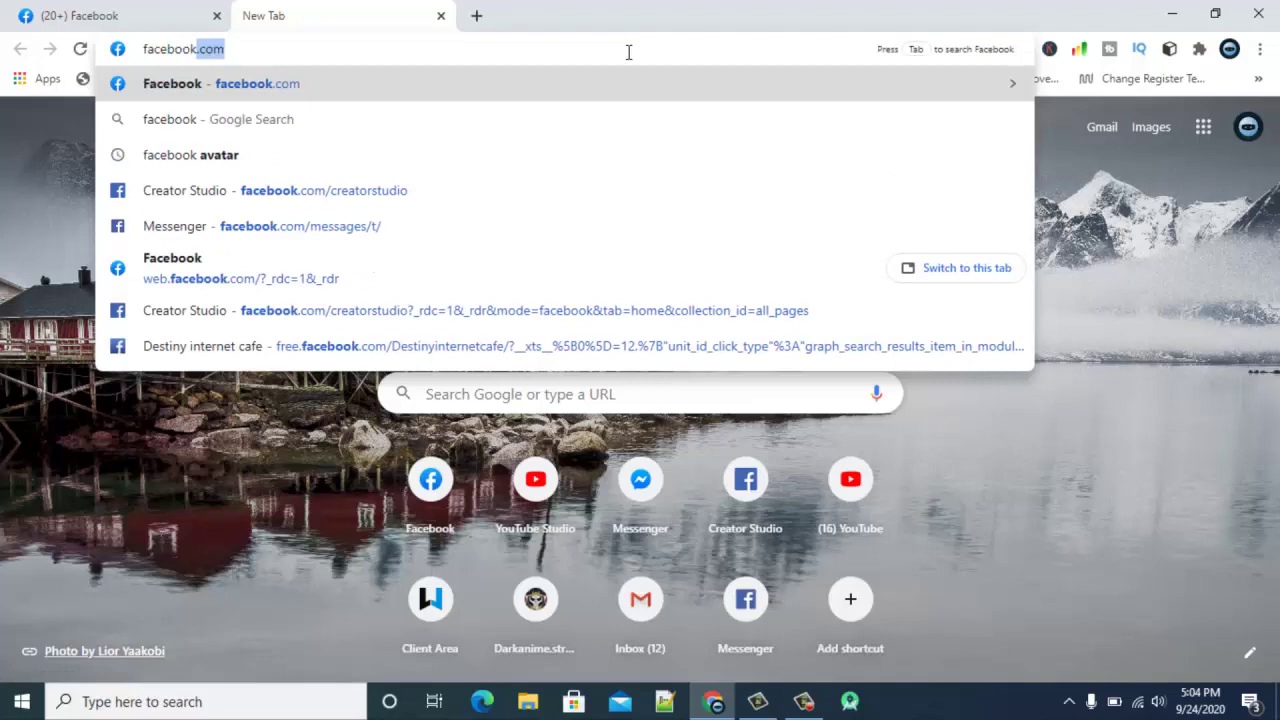
pyautogui.press('BackSpace')
pyautogui.write('old')
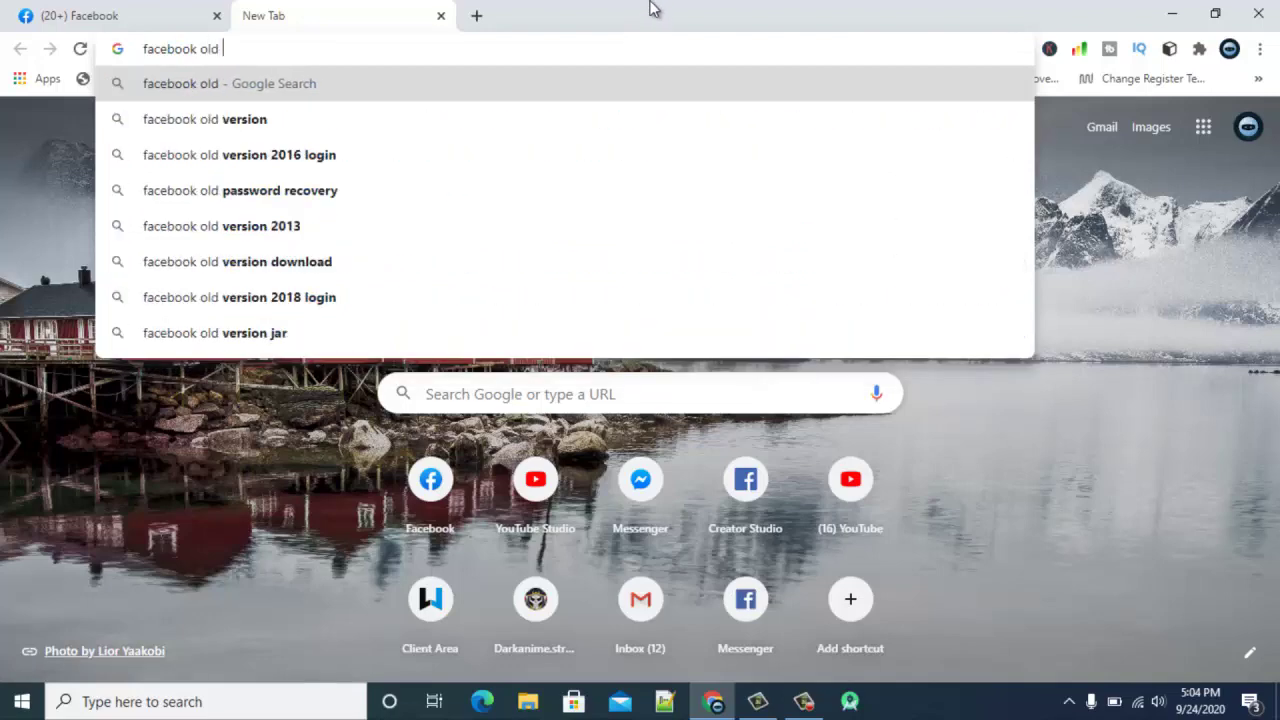
pyautogui.write(' layou')
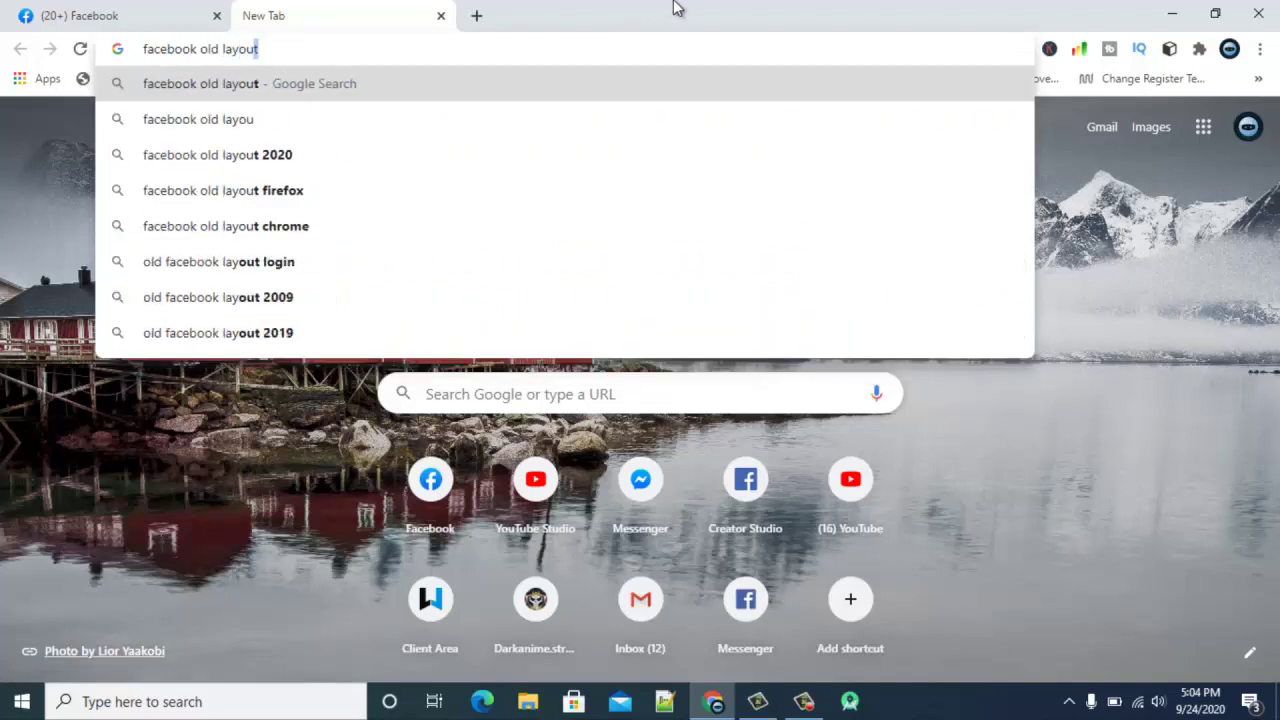
pyautogui.write('t')
pyautogui.press('Return')
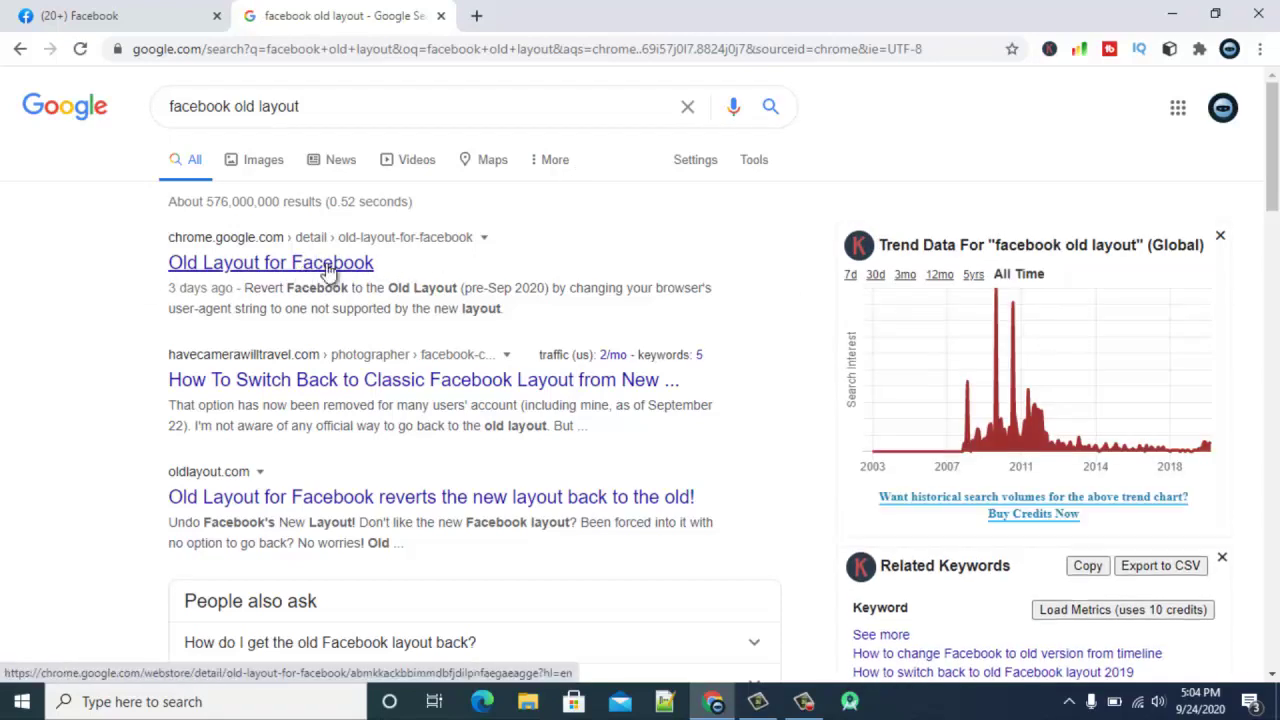
# Open the Old Layout for Facebook store listing, browse its screenshots, and view its reviews
pyautogui.click(270, 265)
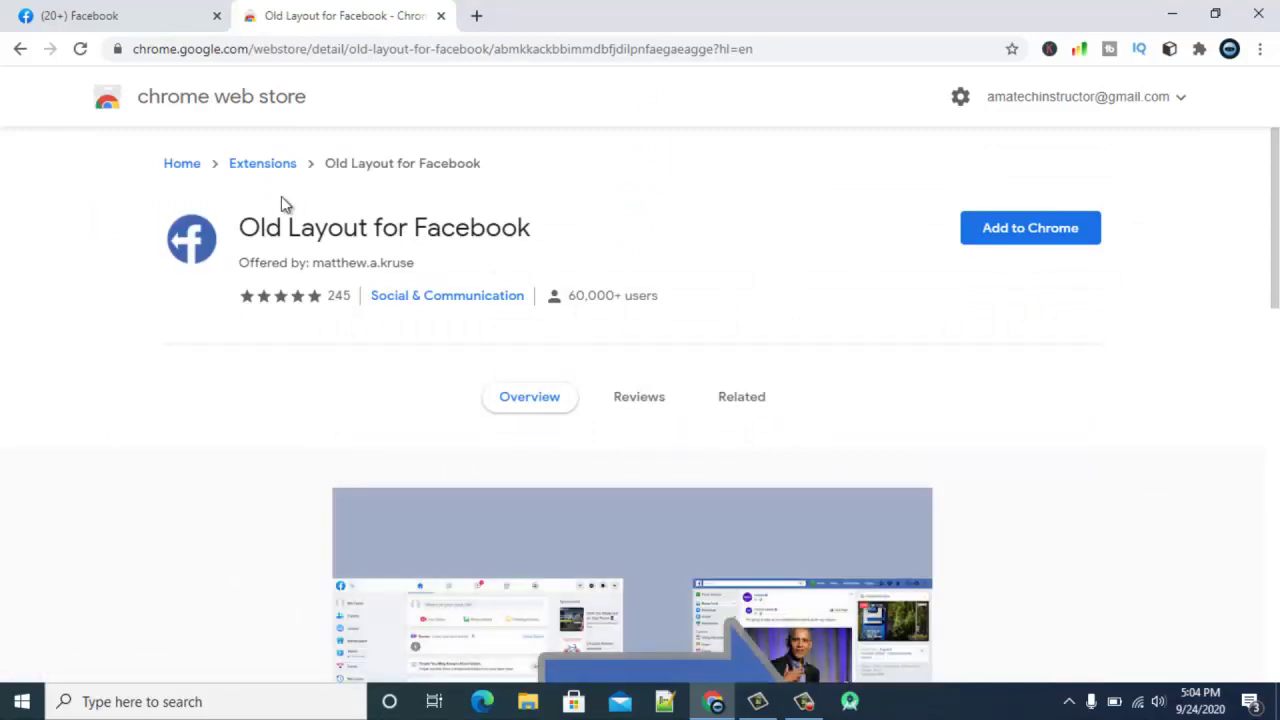
pyautogui.moveTo(723, 200); pyautogui.dragTo(465, 226)
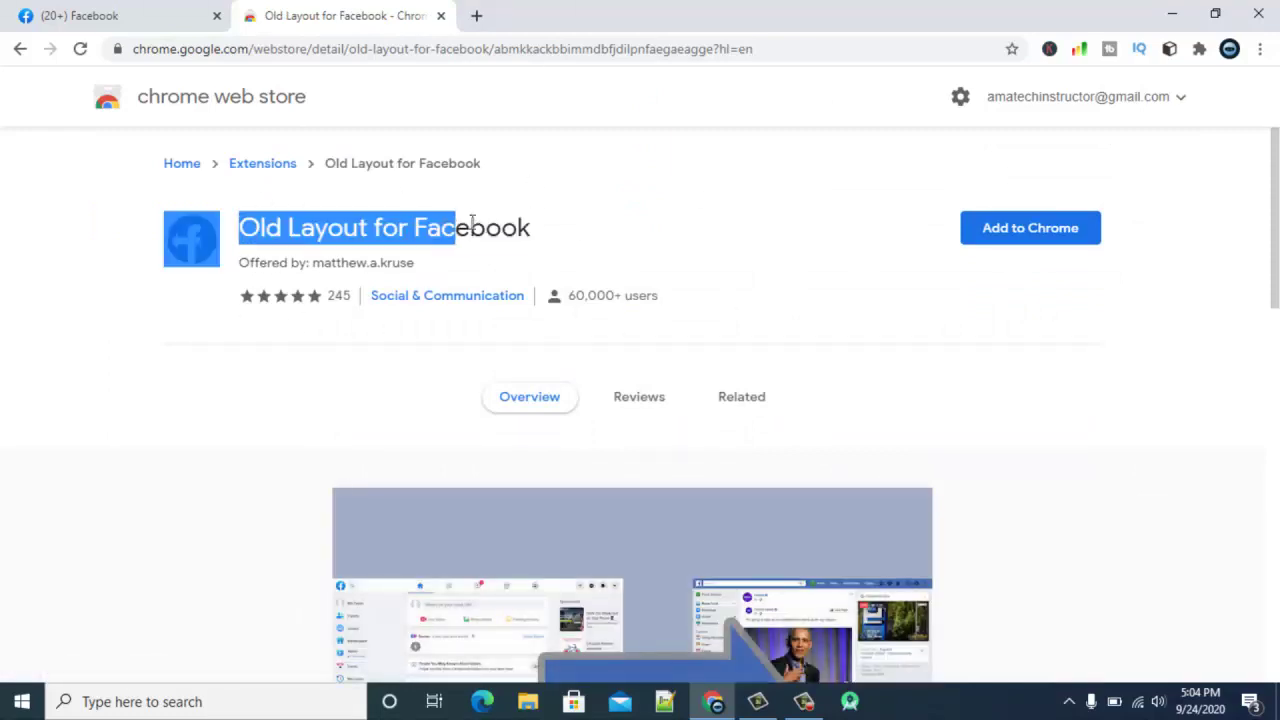
pyautogui.moveTo(1276, 226); pyautogui.dragTo(1276, 343)
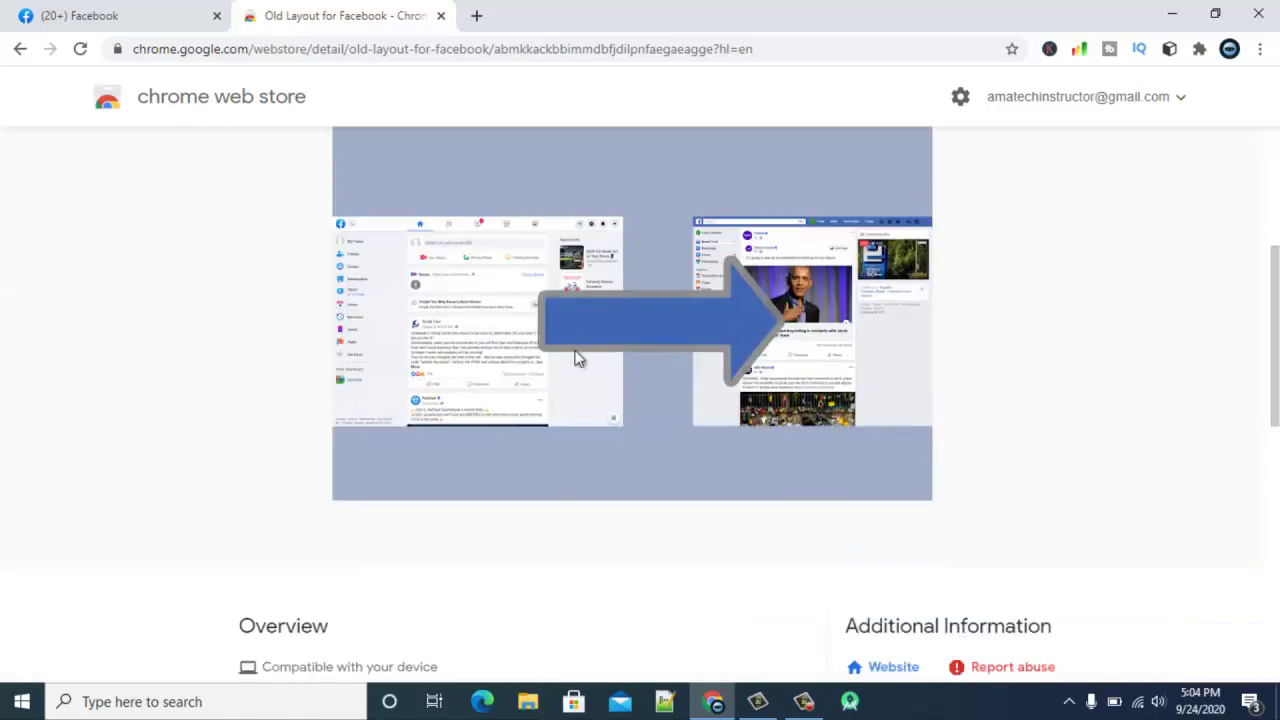
pyautogui.moveTo(1276, 335); pyautogui.dragTo(1276, 220)
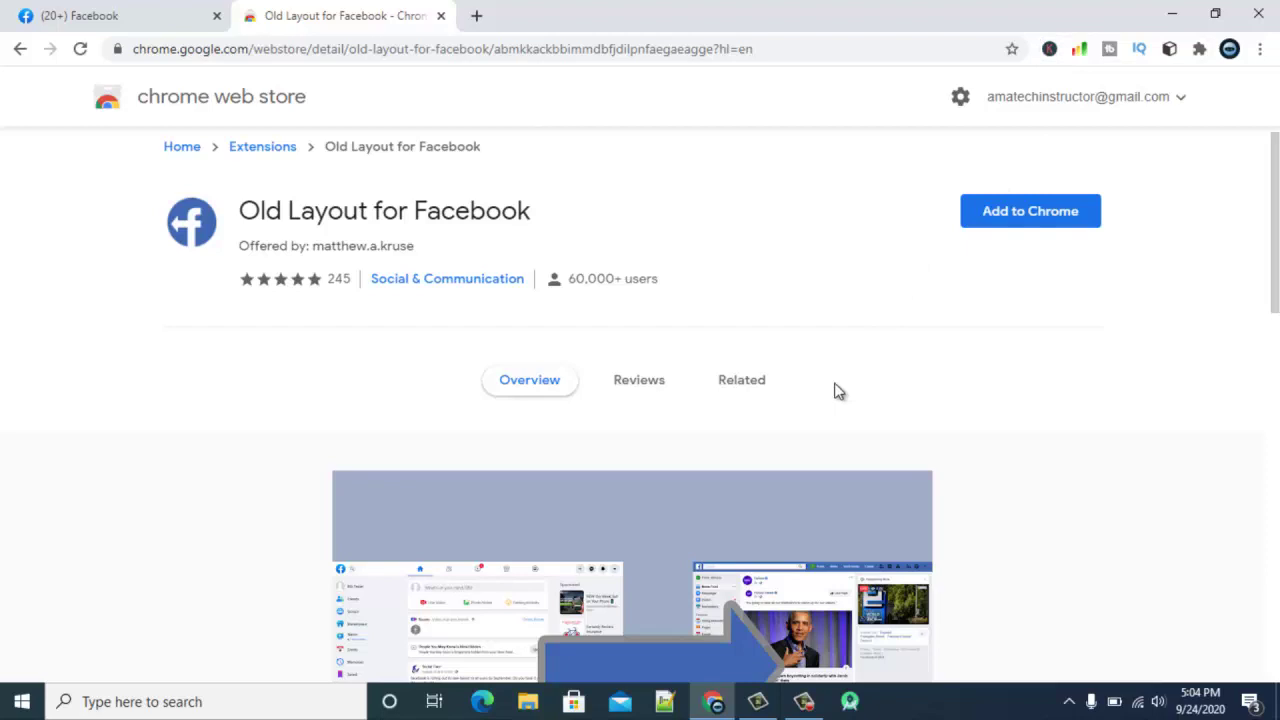
pyautogui.click(651, 389)
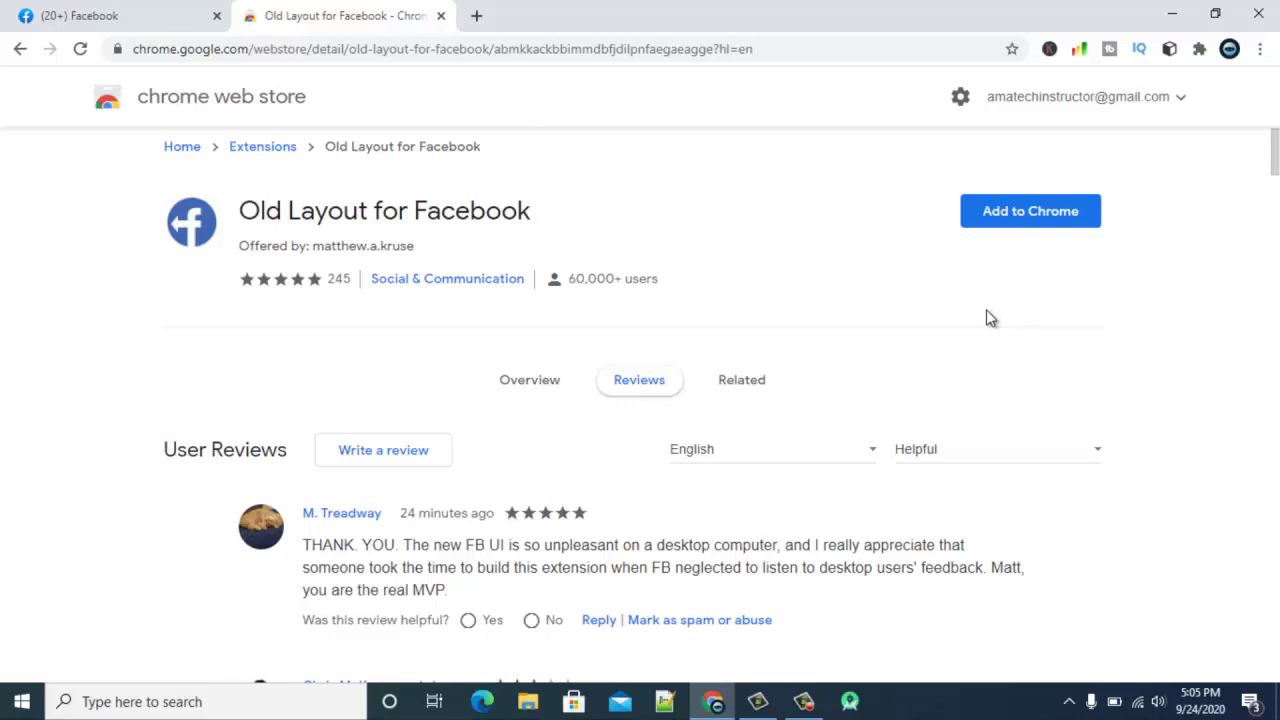
# Add Old Layout for Facebook to Chrome and confirm the installation
pyautogui.click(1030, 226)
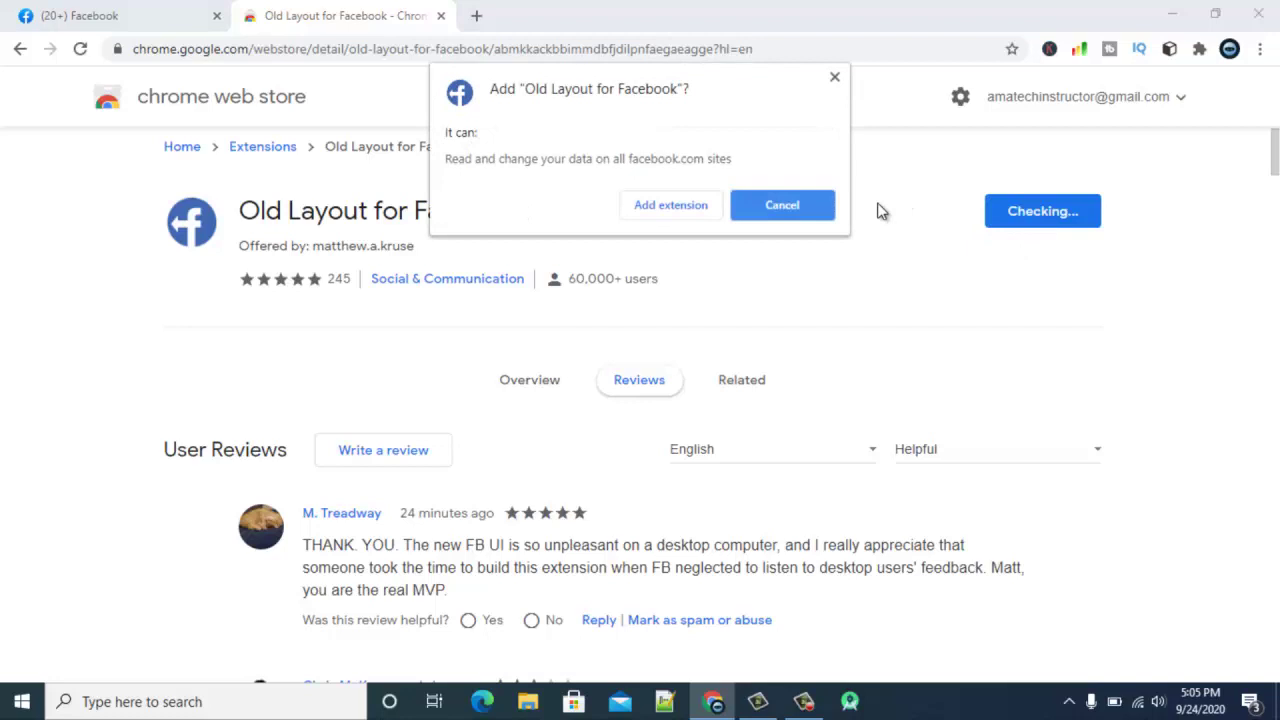
pyautogui.click(699, 214)
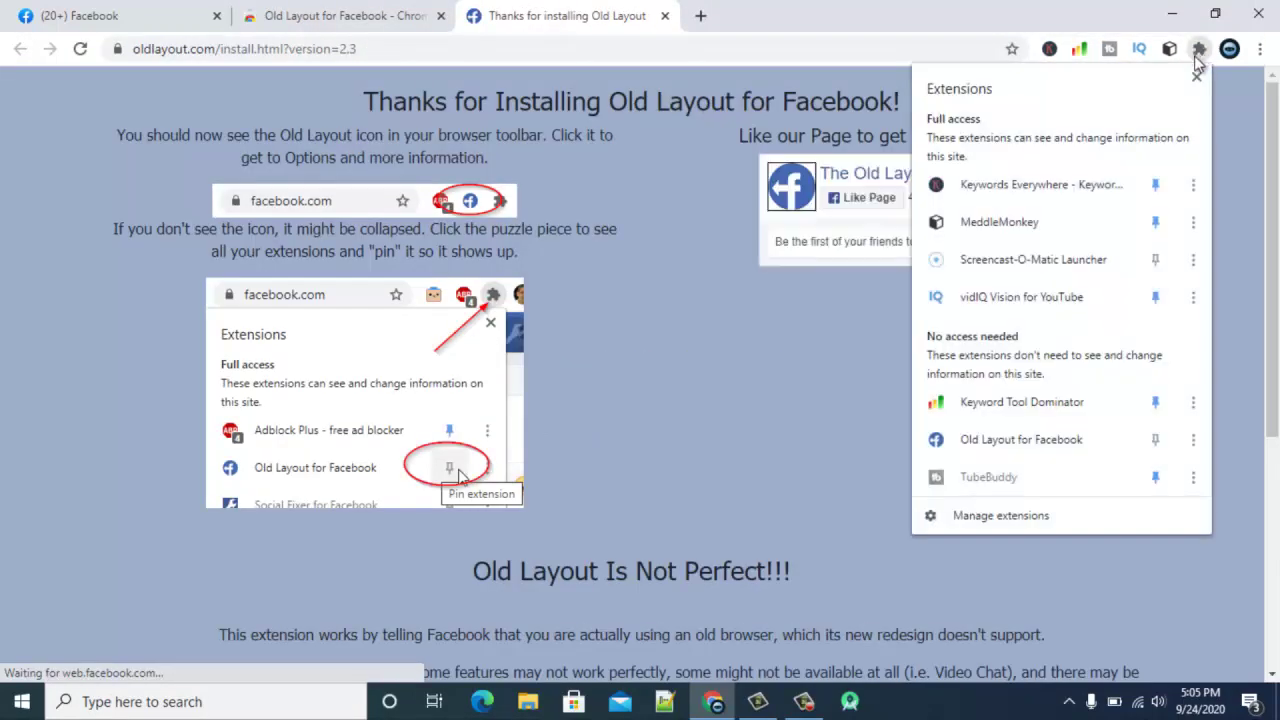
# Pin Old Layout for Facebook to the toolbar and open its settings popup
pyautogui.click(1155, 444)
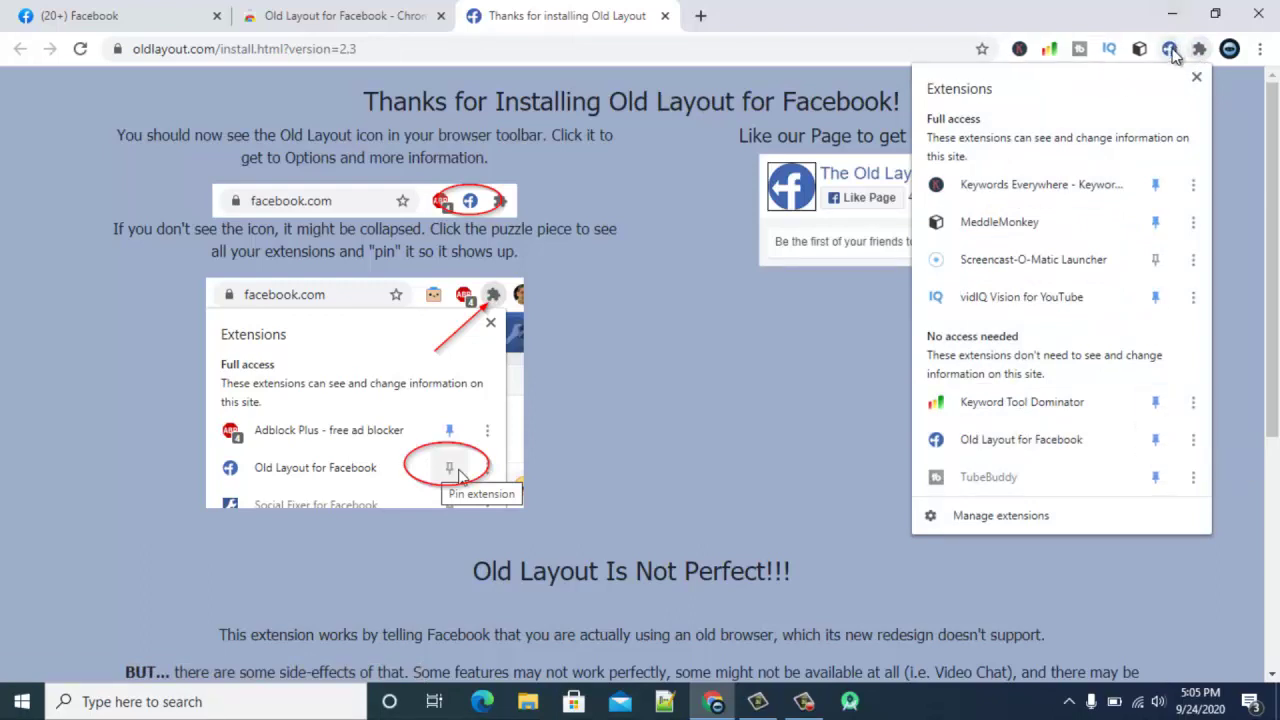
pyautogui.click(1170, 50)
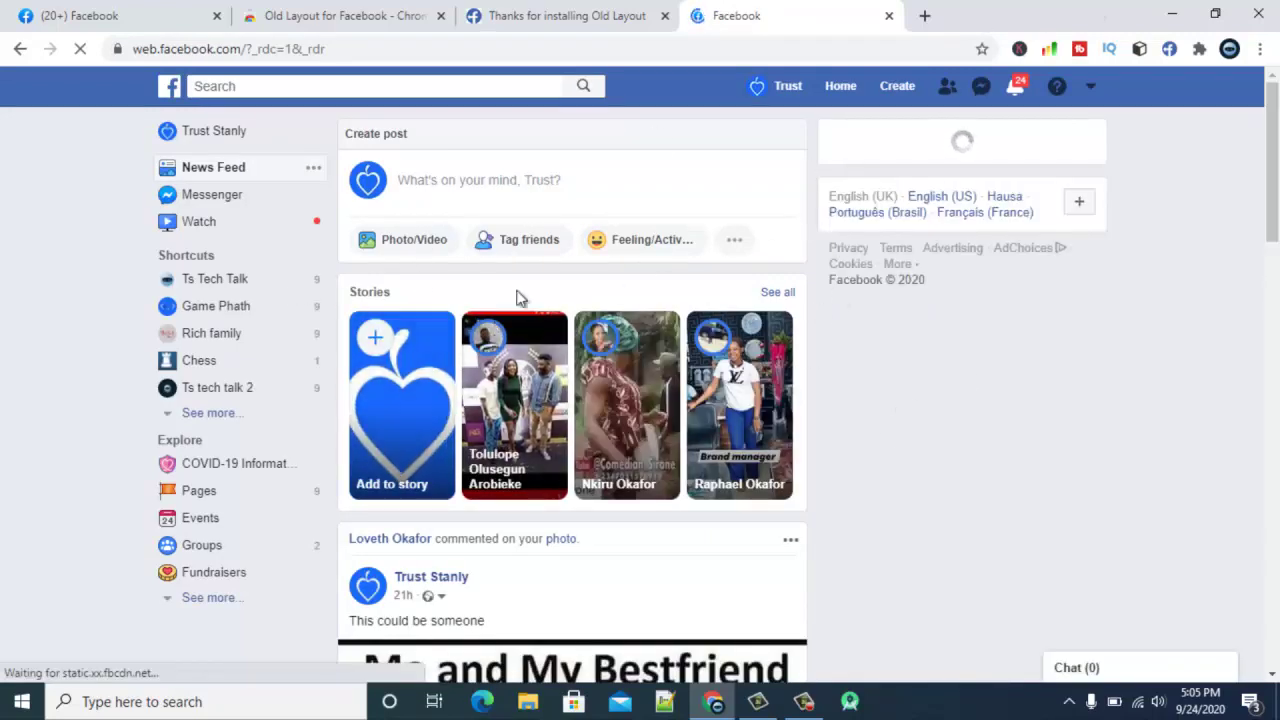
# Compare the original Facebook tab's new layout with the old-layout Facebook tab
pyautogui.click(45, 12)
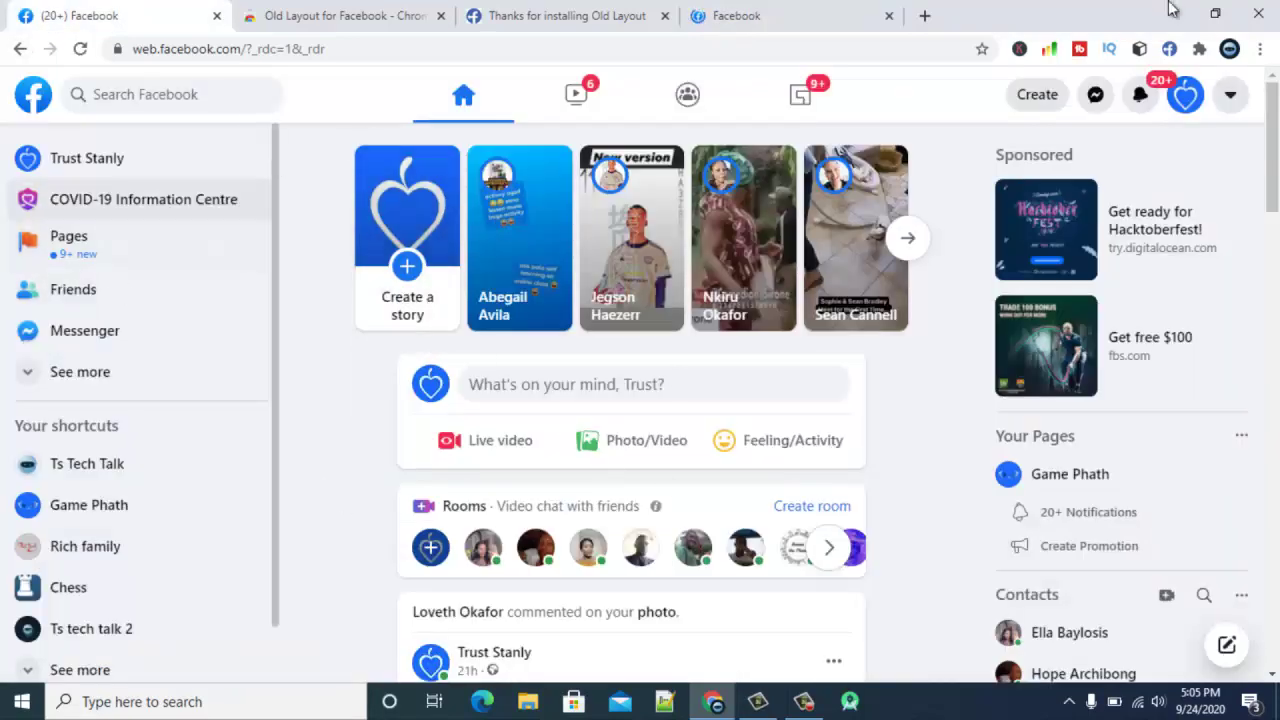
pyautogui.click(770, 15)
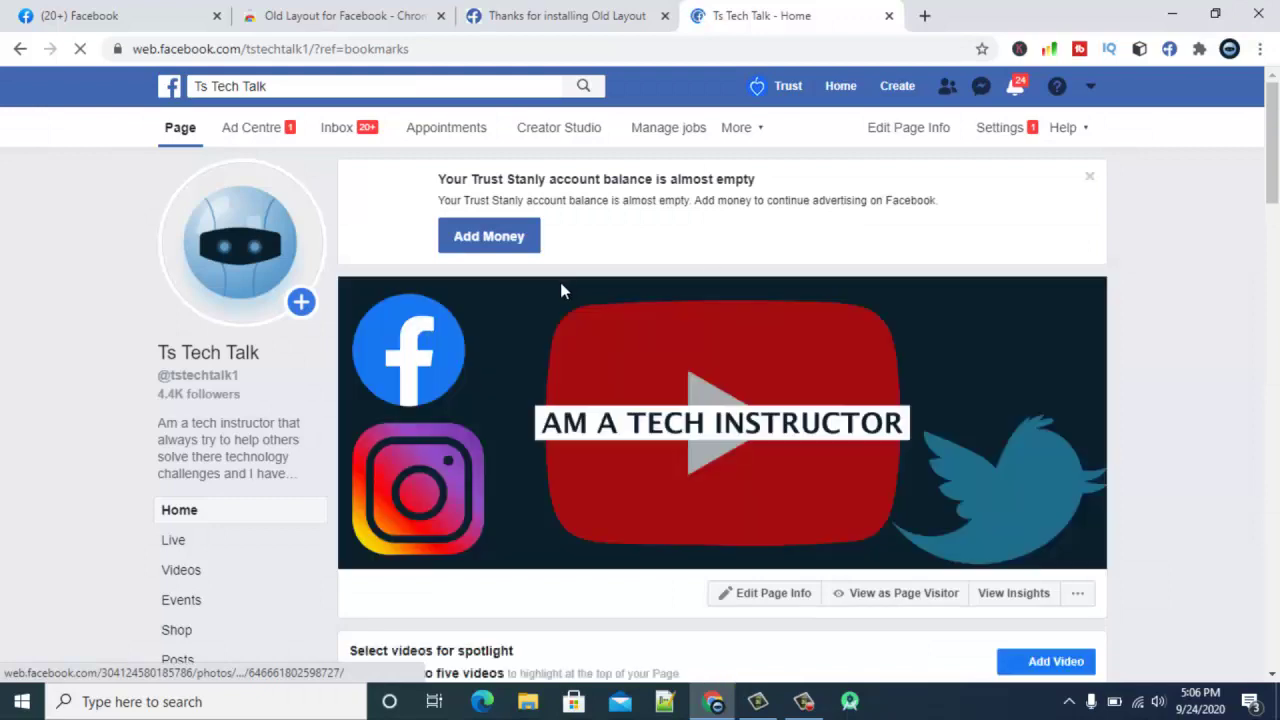
pyautogui.moveTo(722, 422)
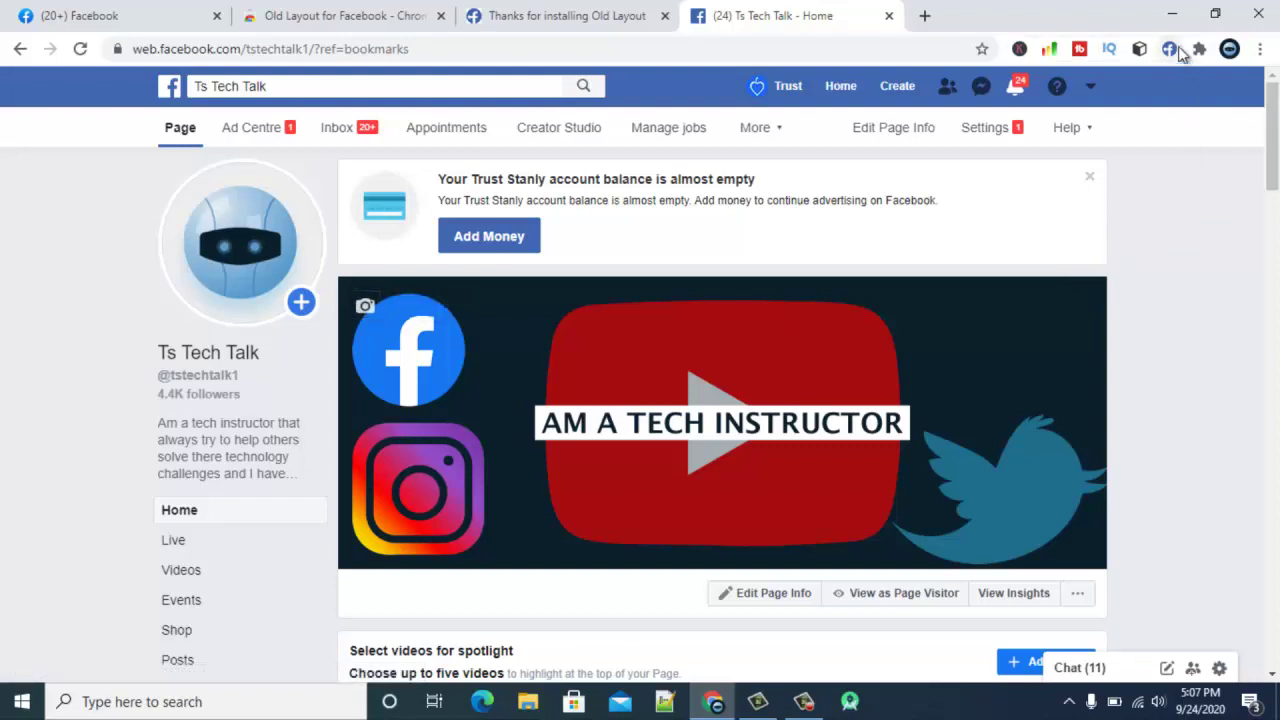
# Set the Old Layout extension to Disabled and reload the Ts Tech Talk page
pyautogui.click(1169, 50)
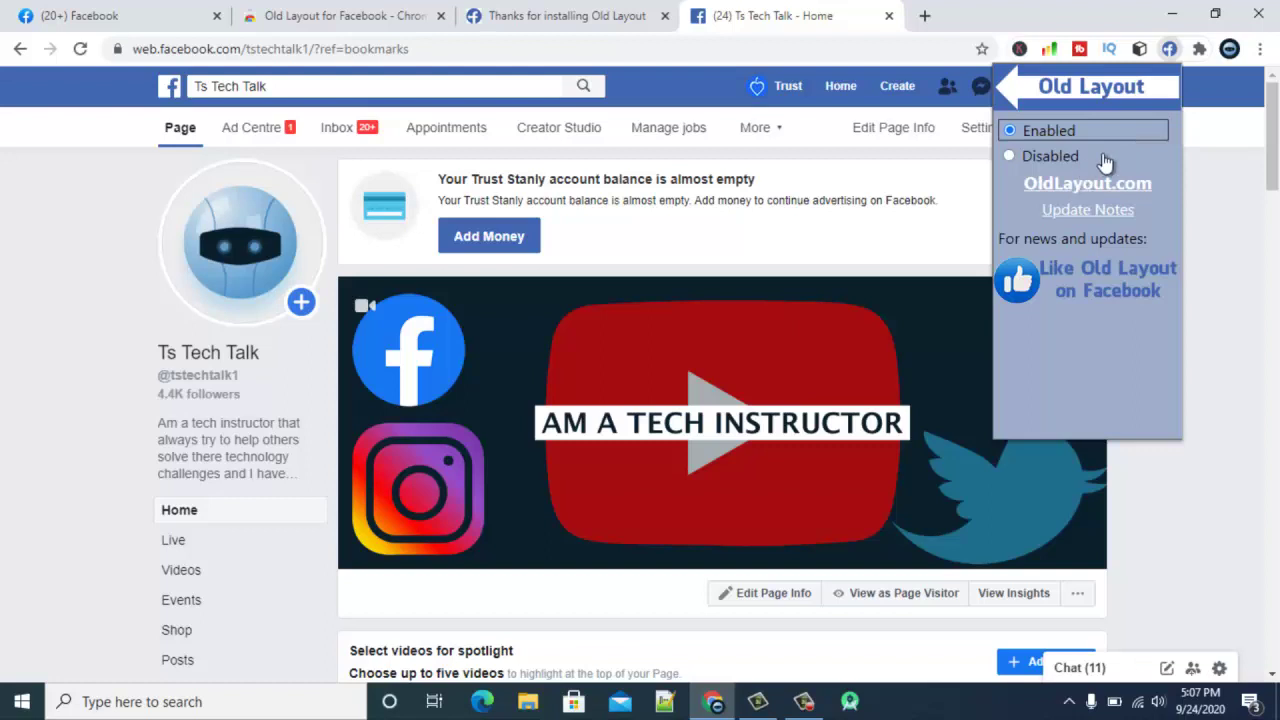
pyautogui.click(1011, 157)
pyautogui.click(1244, 250)
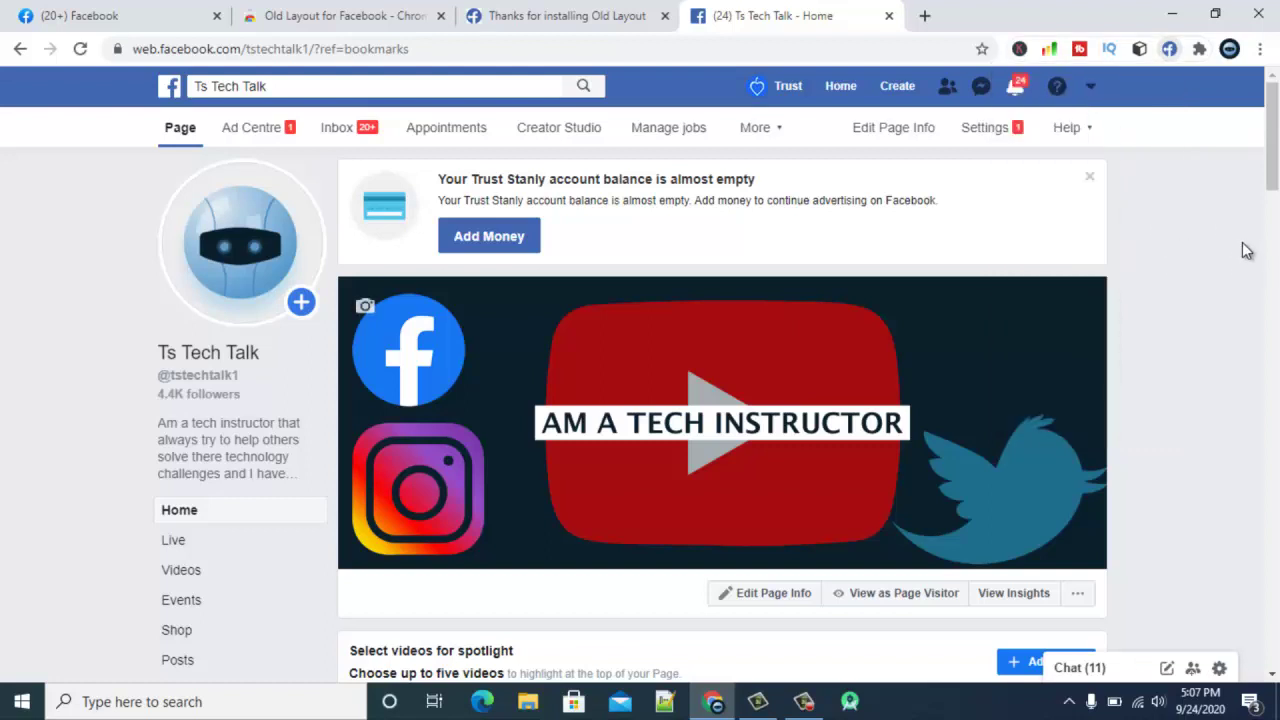
pyautogui.press('F5')
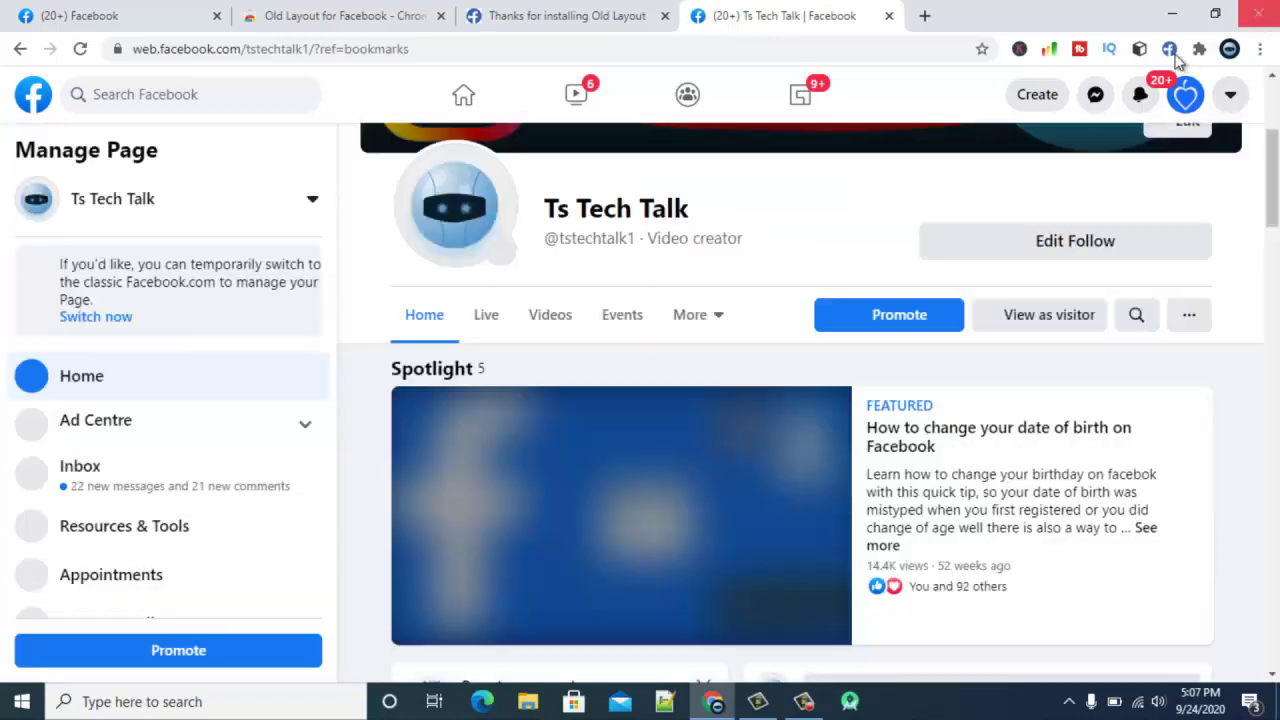
# Switch the Old Layout extension back to Enabled
pyautogui.click(1170, 49)
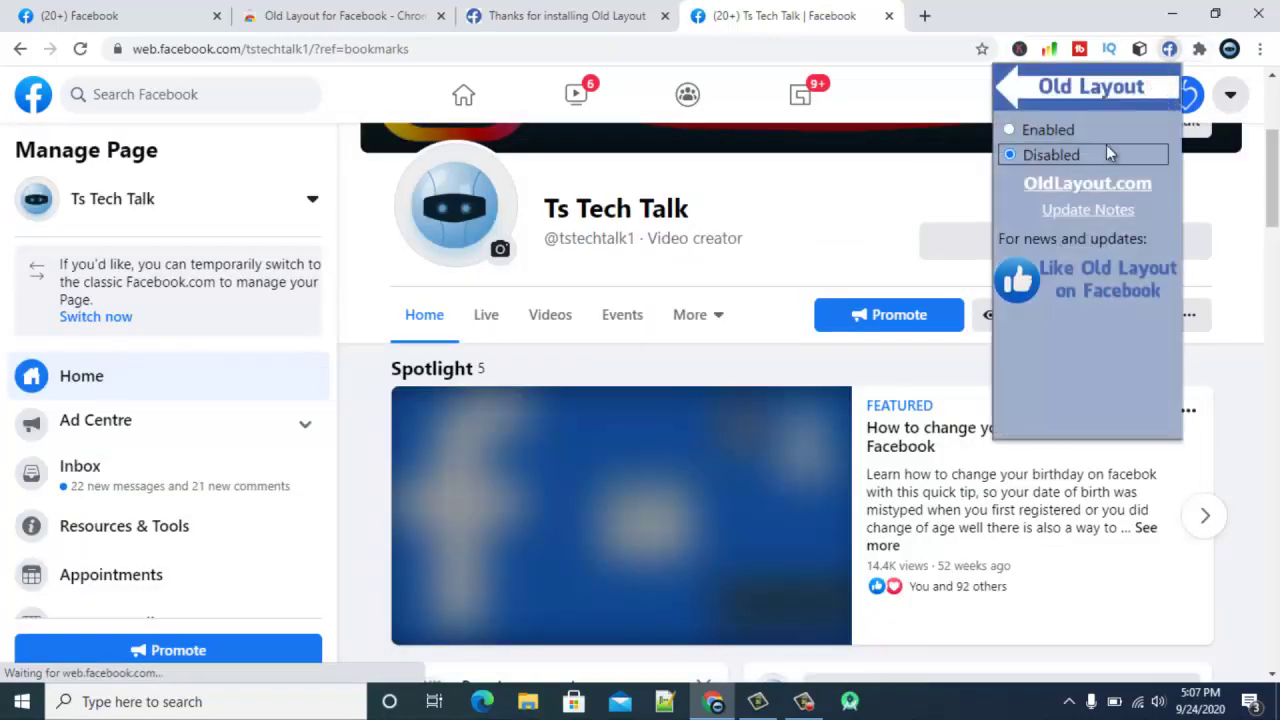
pyautogui.click(1012, 131)
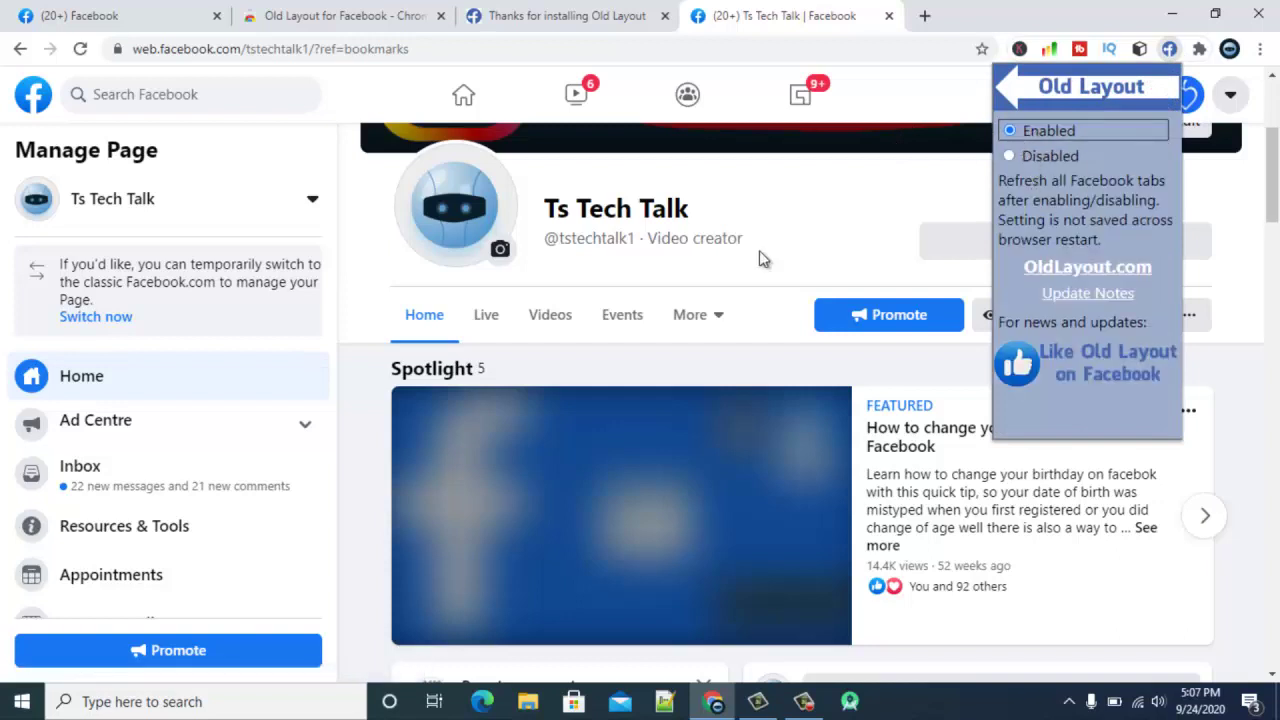
pyautogui.click(799, 199)
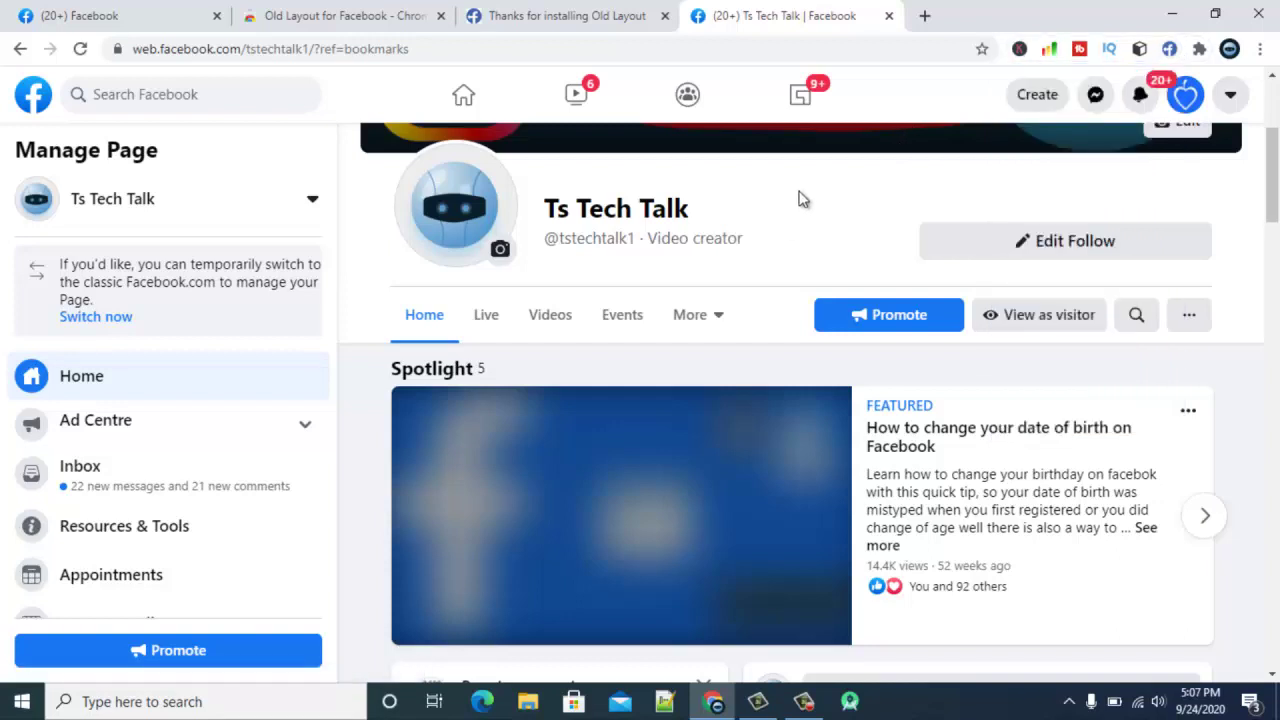
# Reload the Ts Tech Talk page with F5 to bring back the classic layout
pyautogui.press('F5')
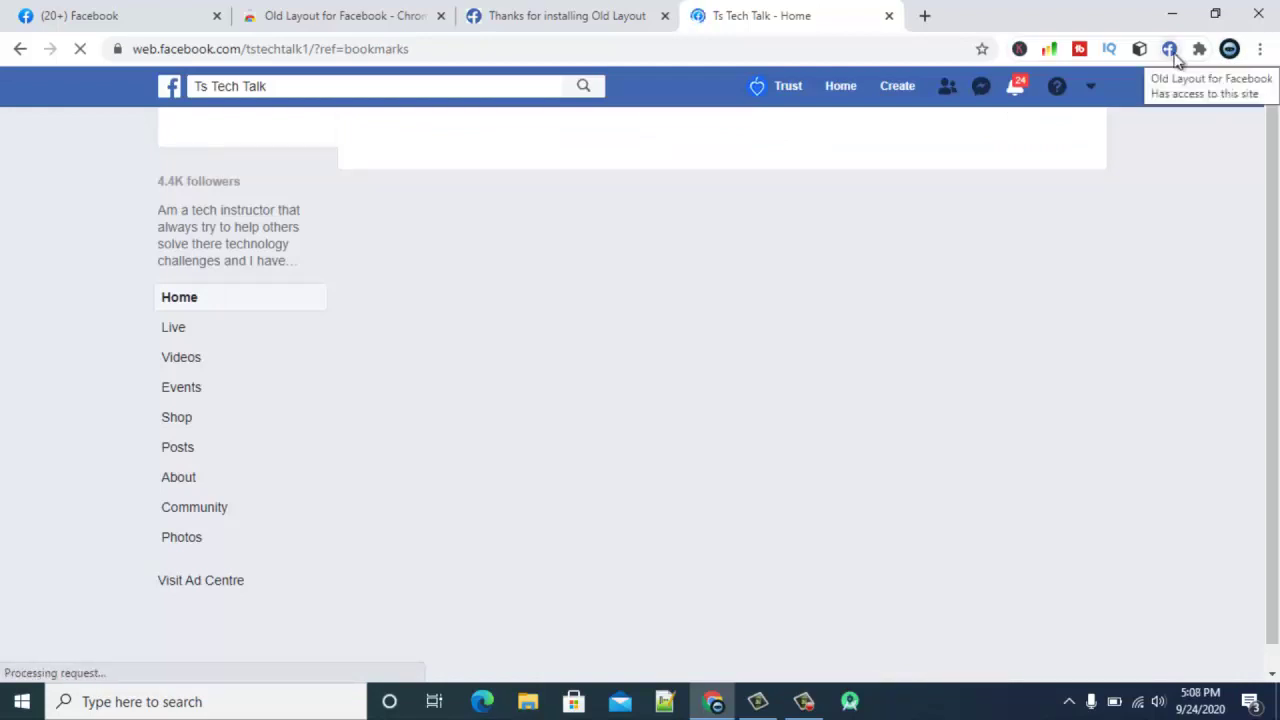
pyautogui.rightClick(1172, 52)
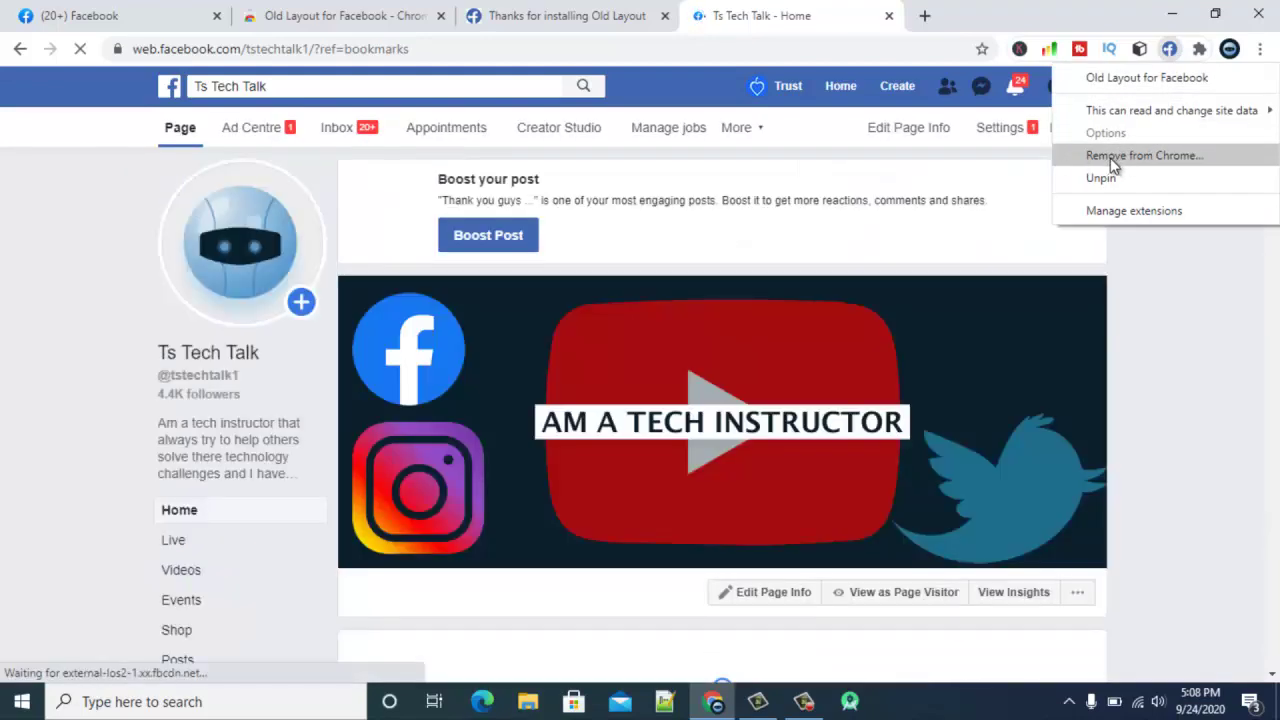
pyautogui.click(1112, 156)
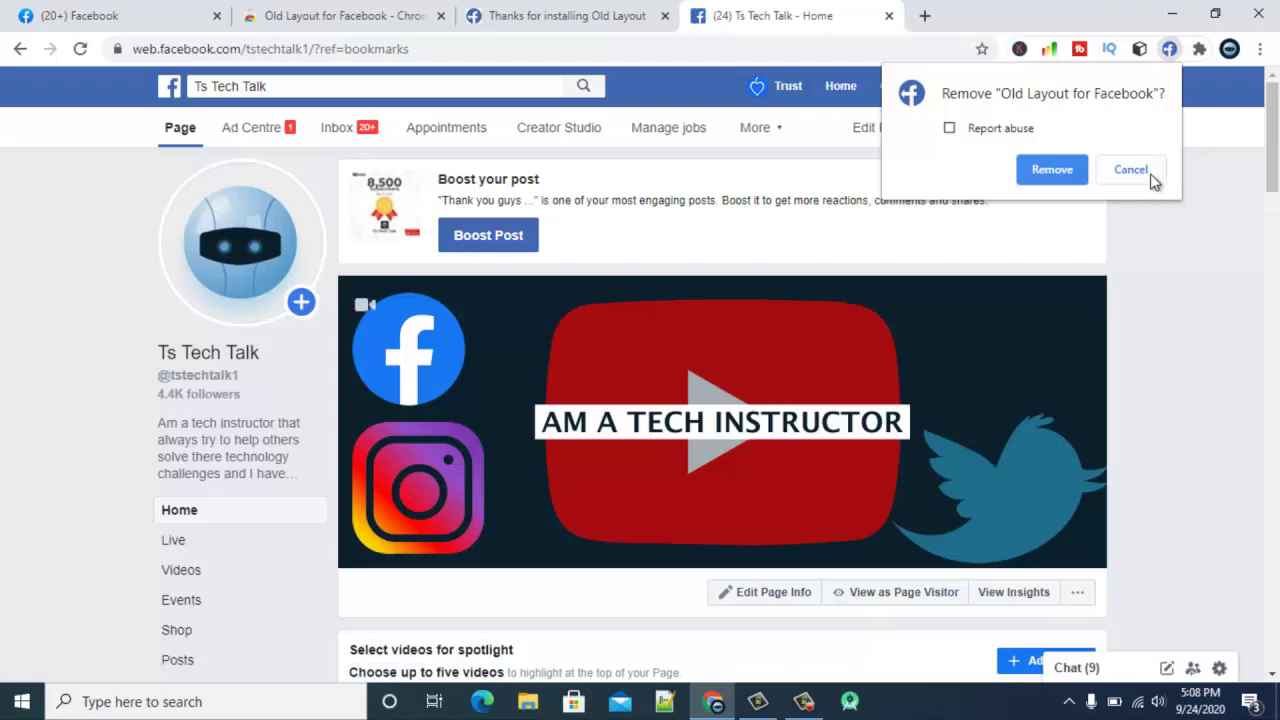
pyautogui.click(1150, 177)
pyautogui.moveTo(896, 298)
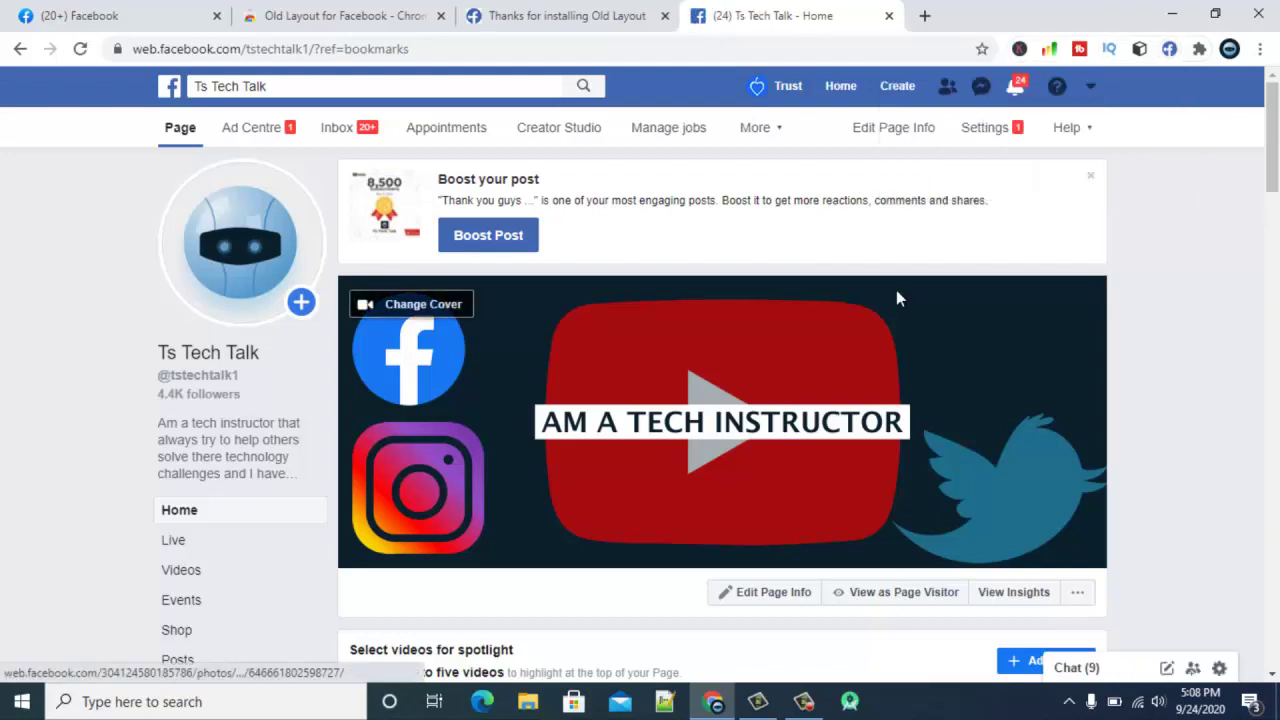